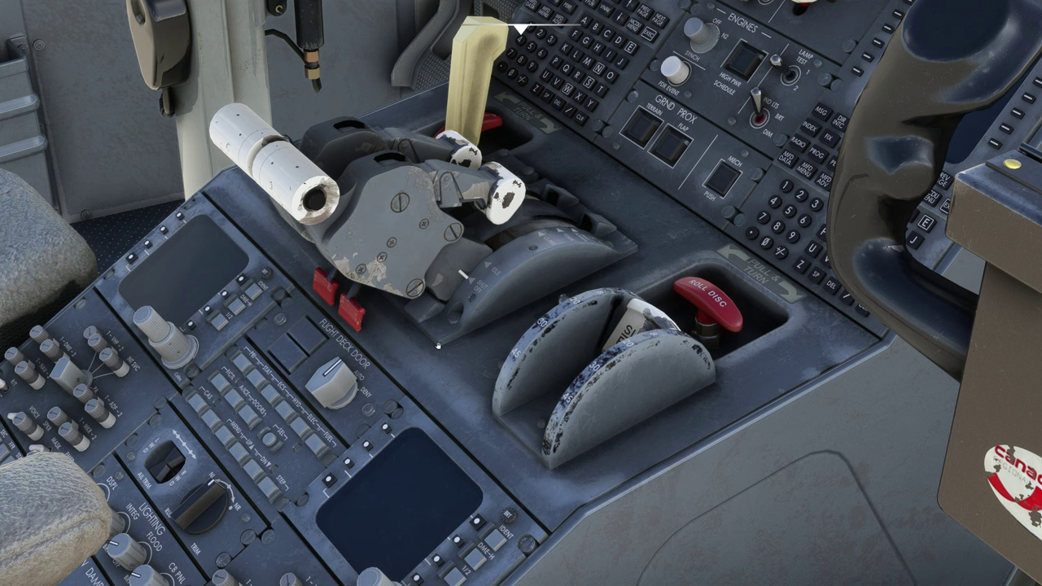
key("slash")
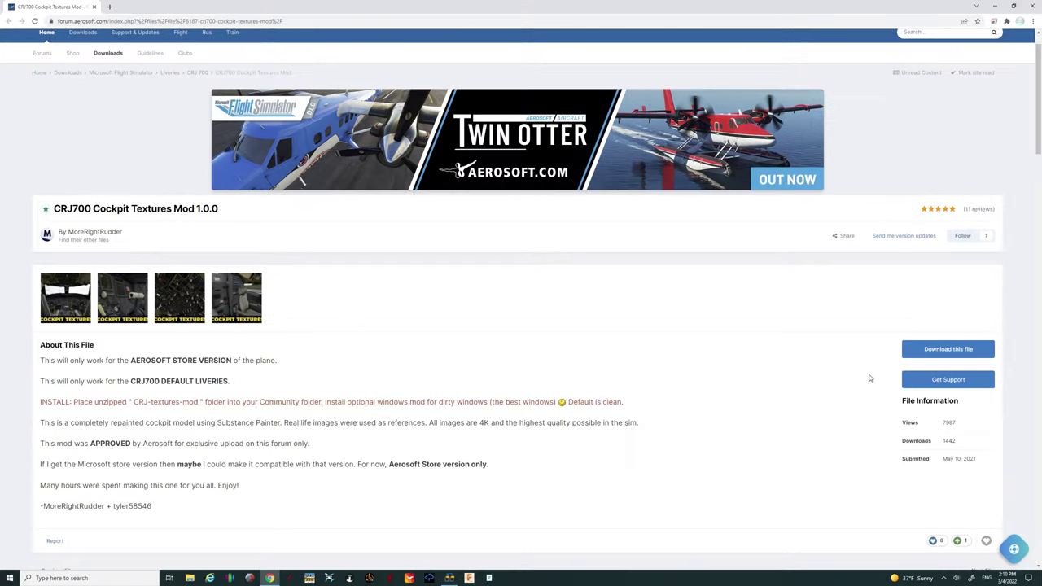
Download both files offered on the CRJ700 Cockpit Textures Mod 1.0.0 page
scroll(870, 378, "up", 1)
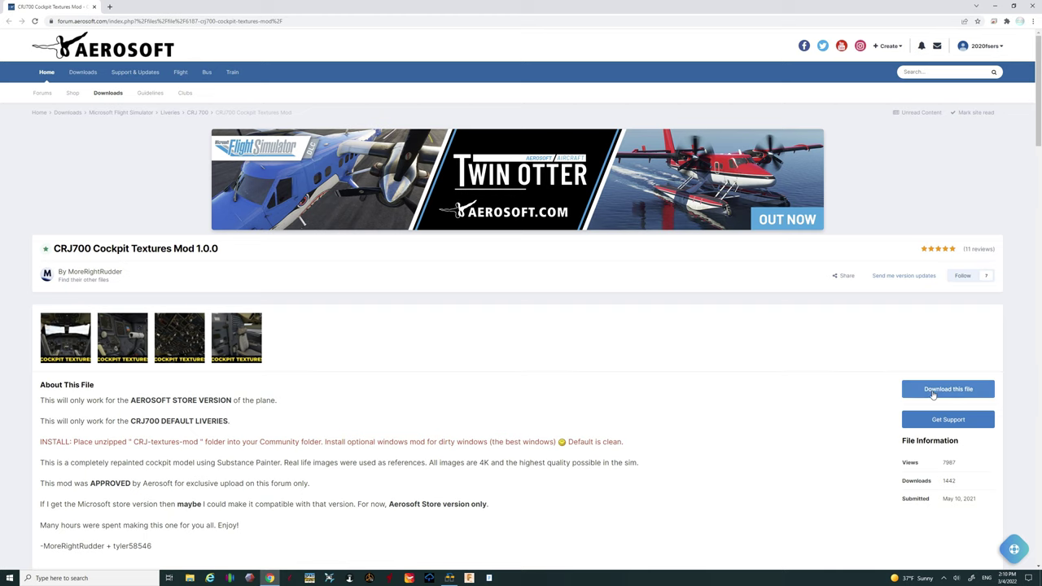
scroll(842, 398, "down", 1)
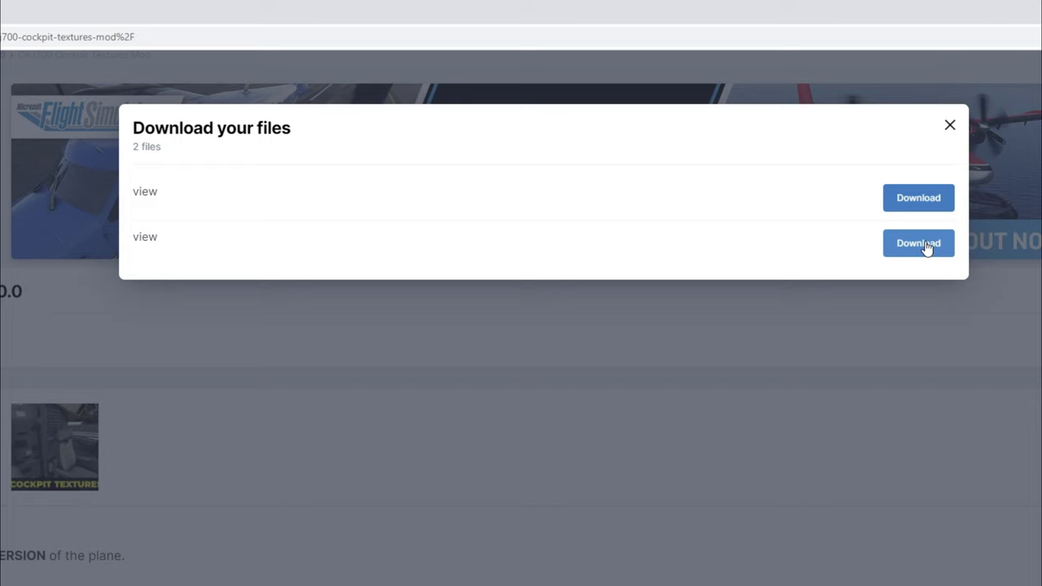
left_click(927, 203)
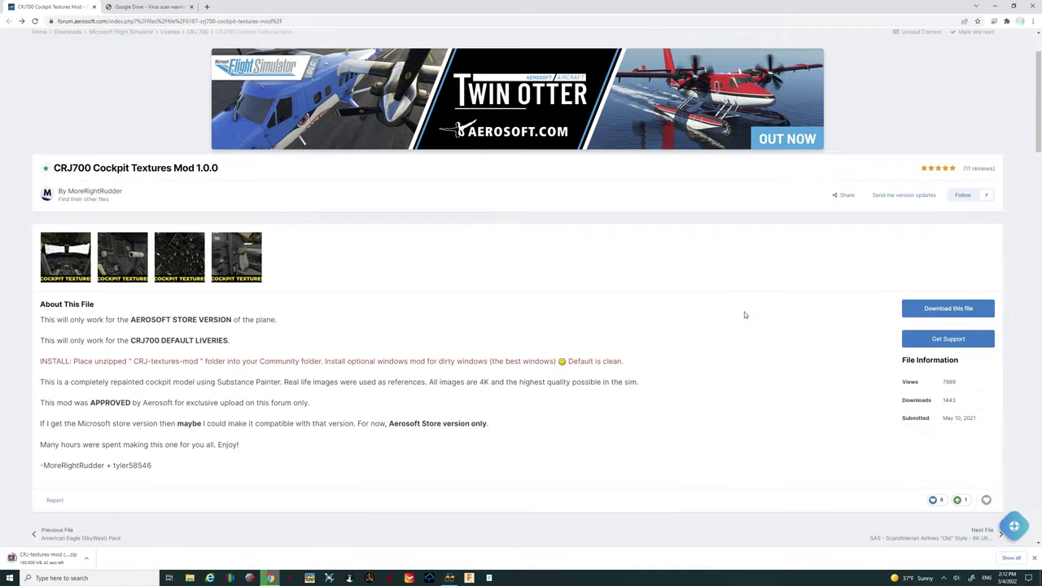
left_click(910, 315)
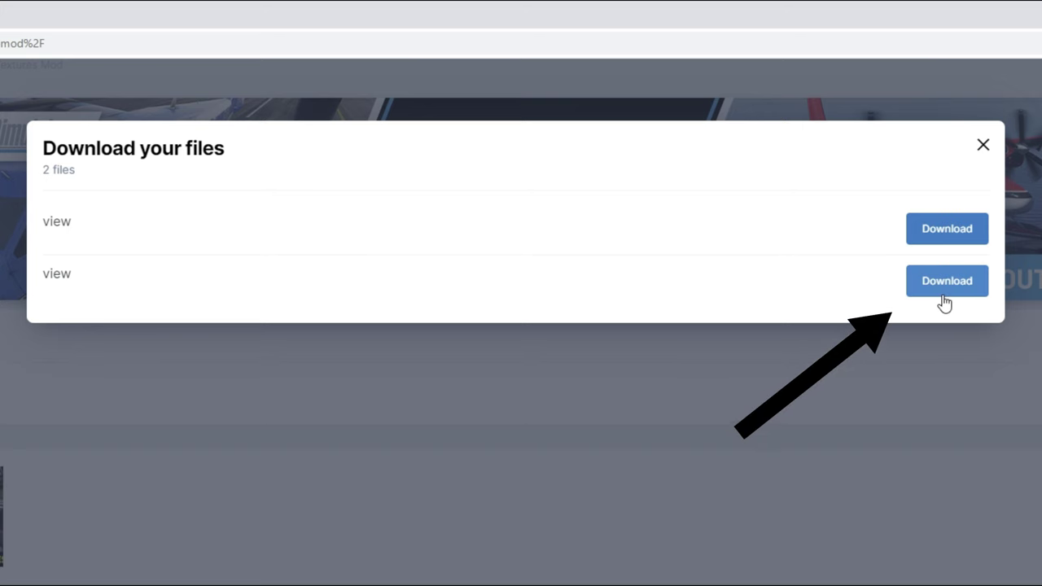
left_click(943, 298)
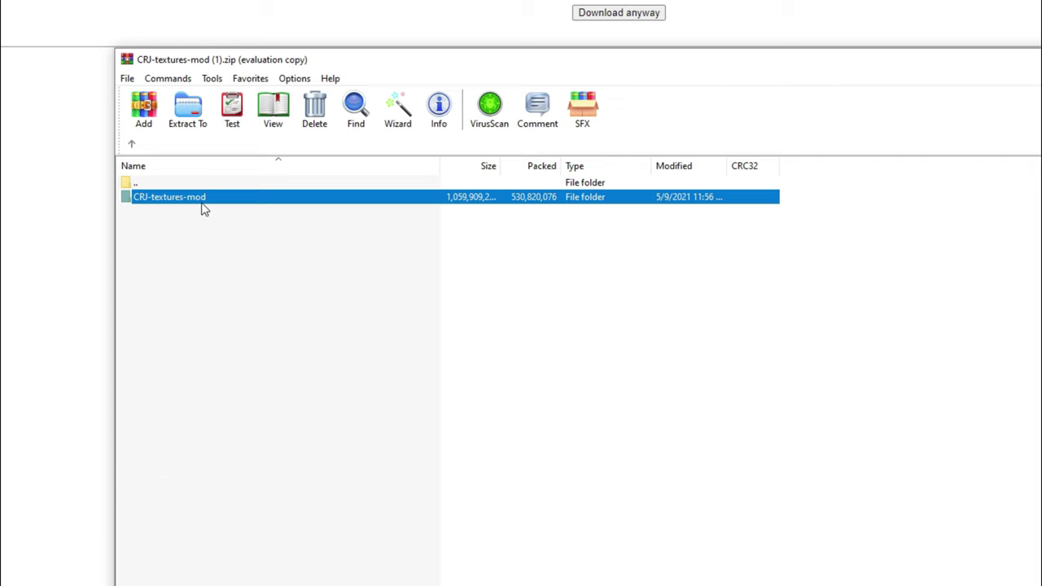
Copy the CRJ-textures-mod folder out of the downloaded archive and close the archive
left_click_drag(204, 210, 362, 248)
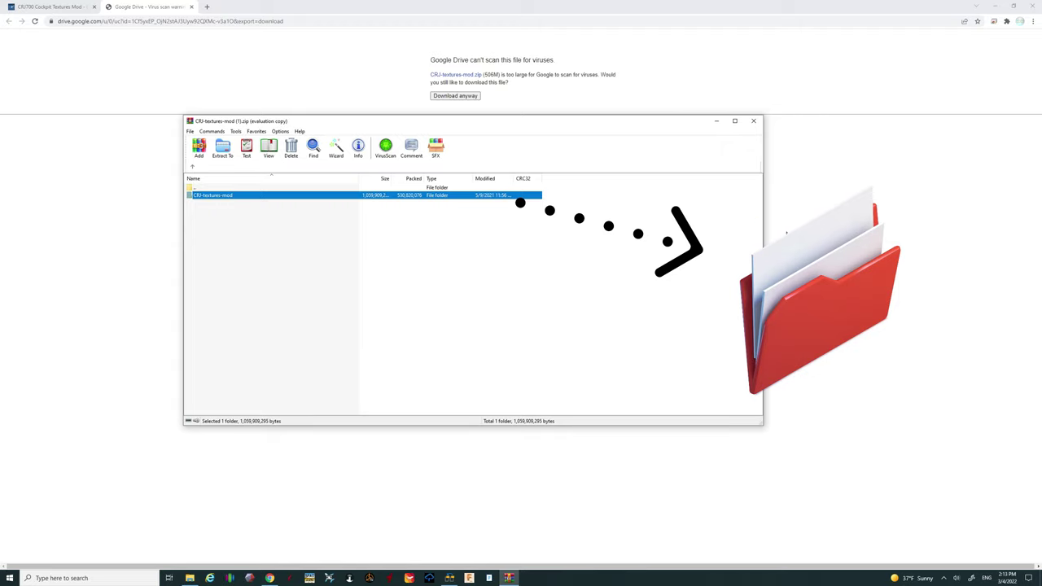
left_click_drag(787, 232, 816, 277)
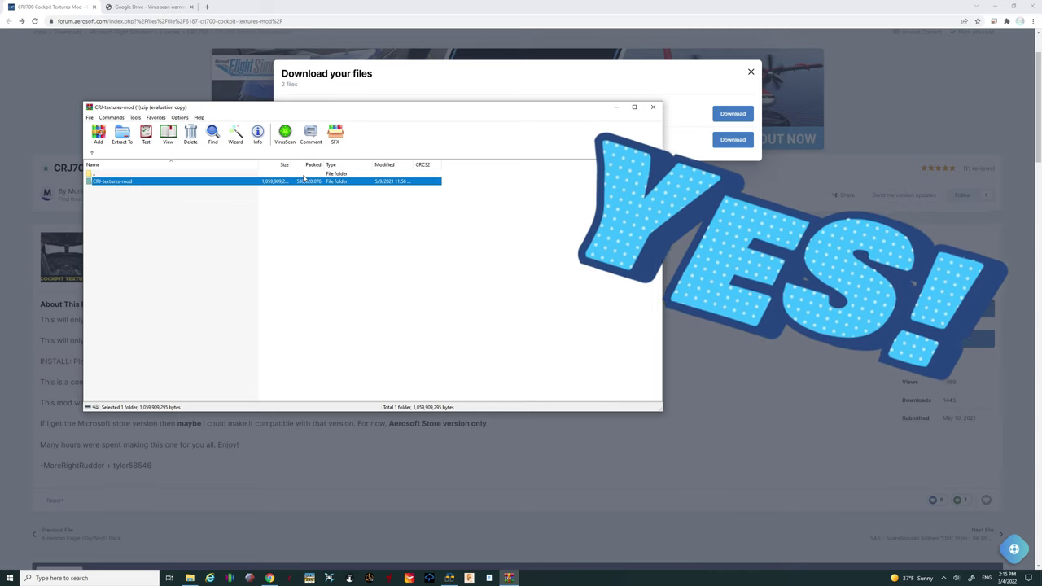
left_click(652, 107)
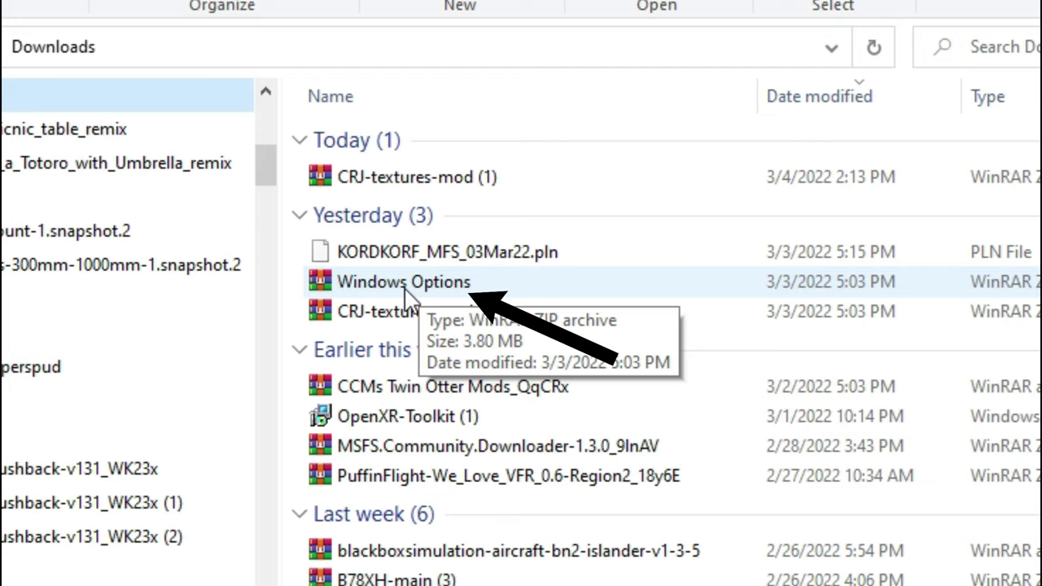
Open the Windows Options archive from Downloads and view the Readme.txt inside its Windows Options folder
double_click(405, 292)
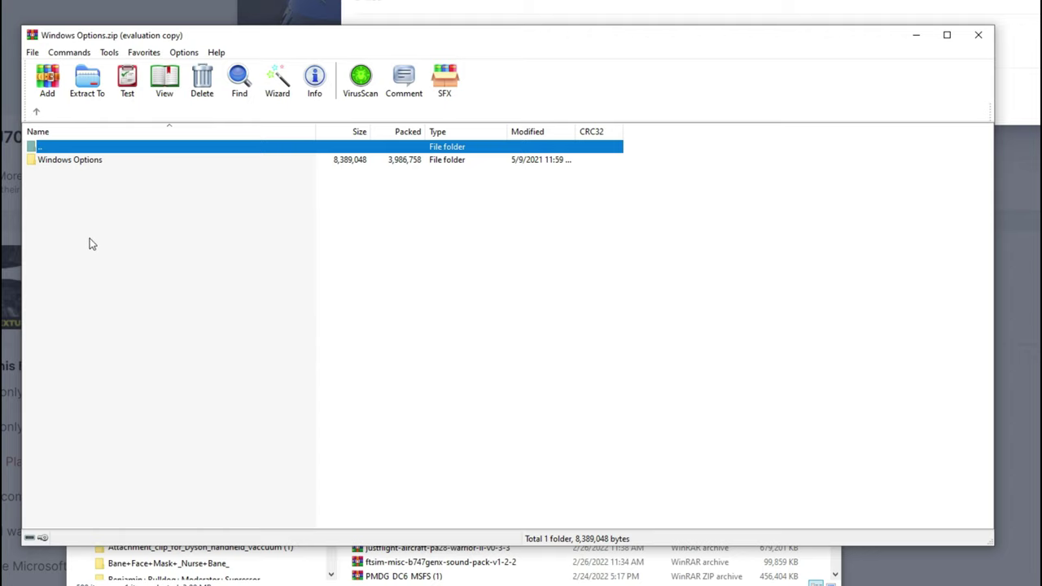
double_click(70, 159)
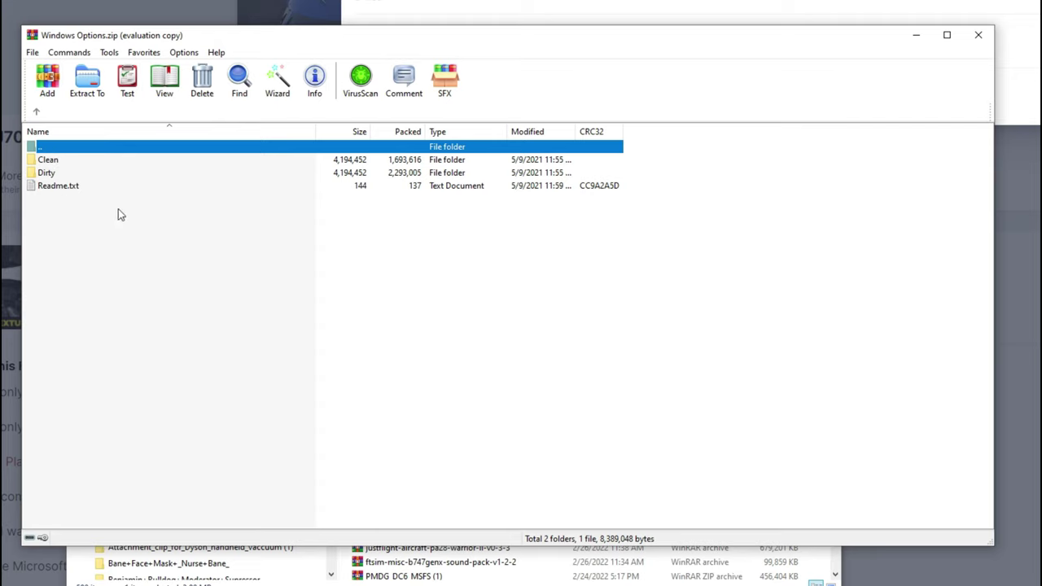
double_click(63, 189)
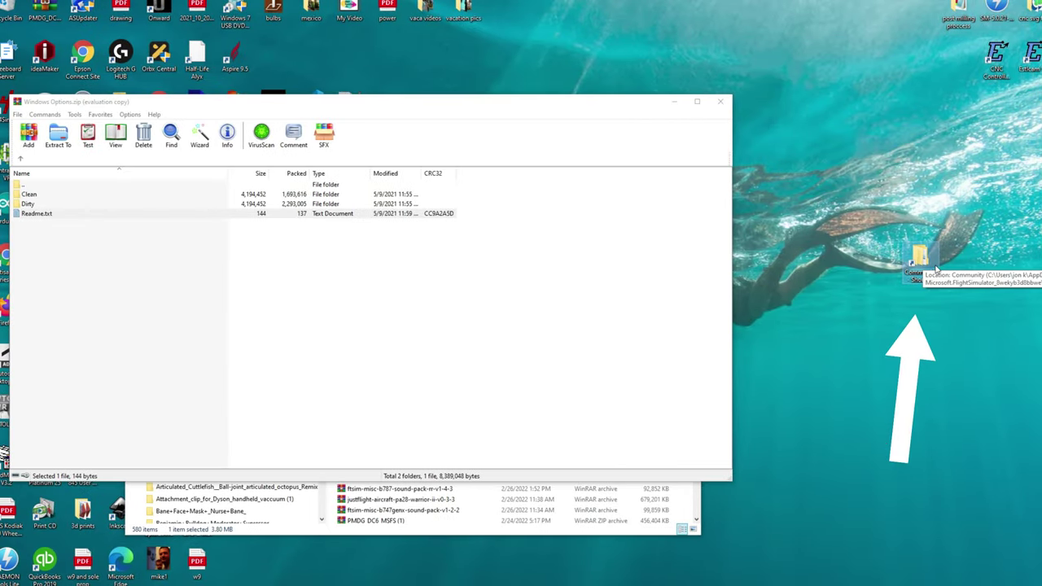
Open the Community folder from its desktop shortcut and go to CRJ-textures-mod > SimObjects > Airplanes > Aerosoft_CRJ_700 > TEXTURE.BASE
double_click(935, 267)
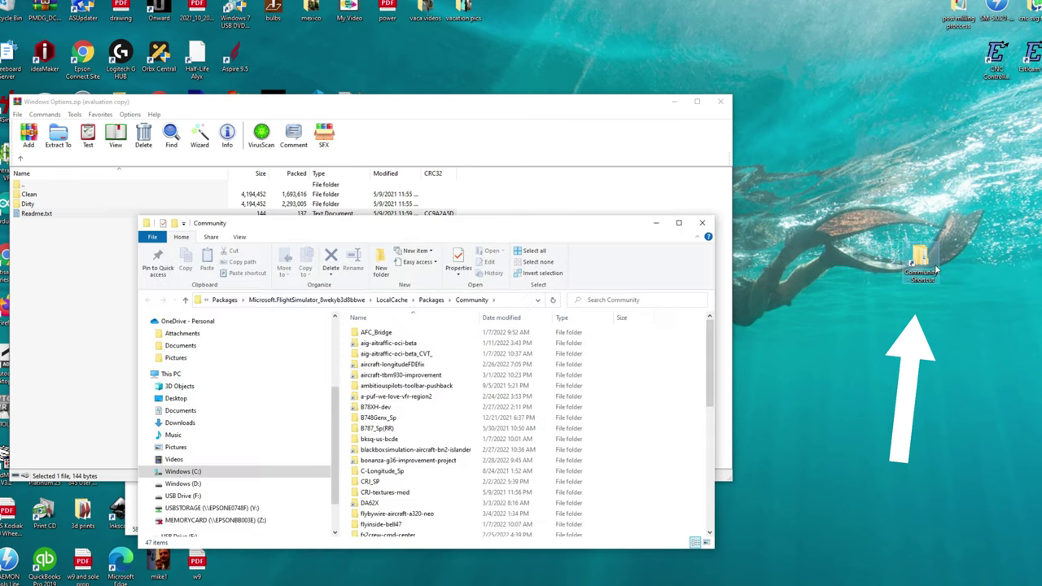
left_click_drag(584, 222, 1041, 213)
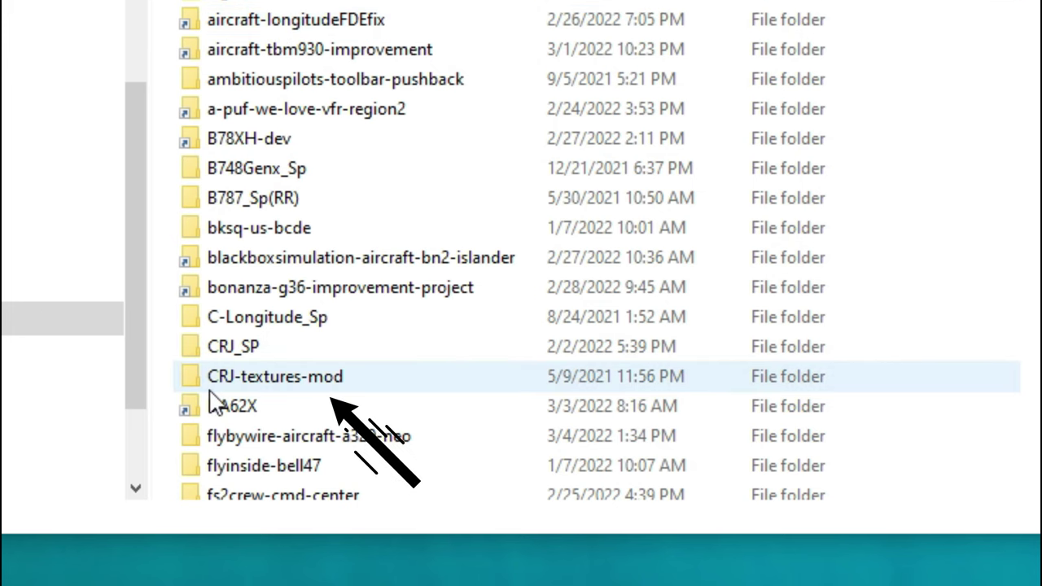
mouse_move(306, 384)
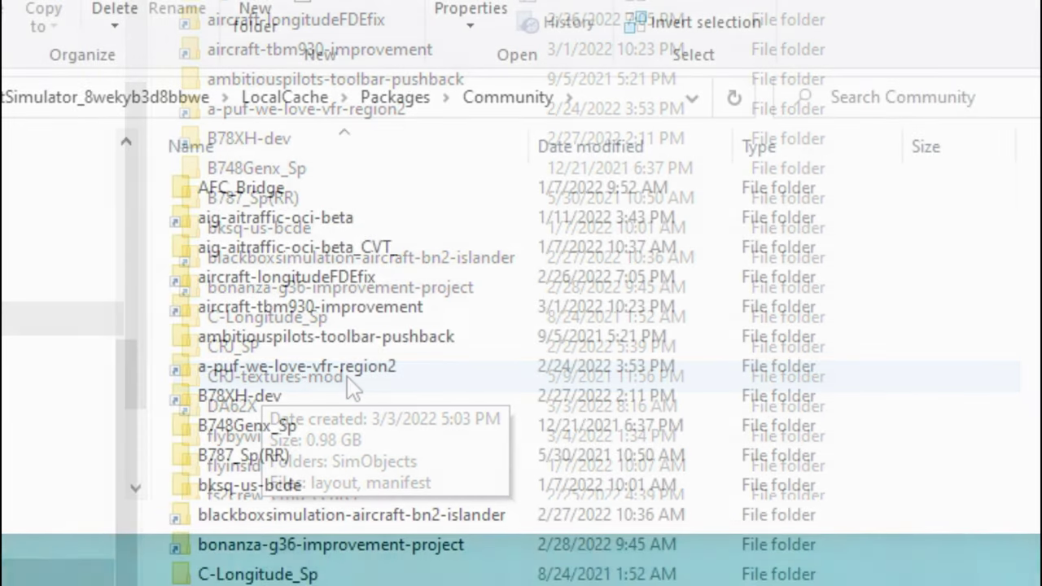
double_click(346, 376)
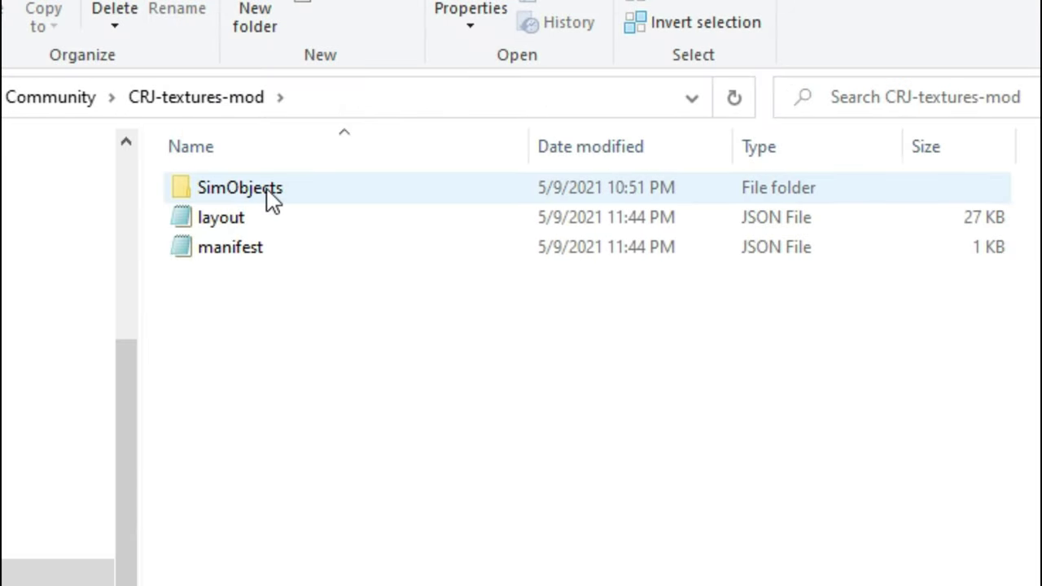
double_click(268, 198)
left_click(270, 199)
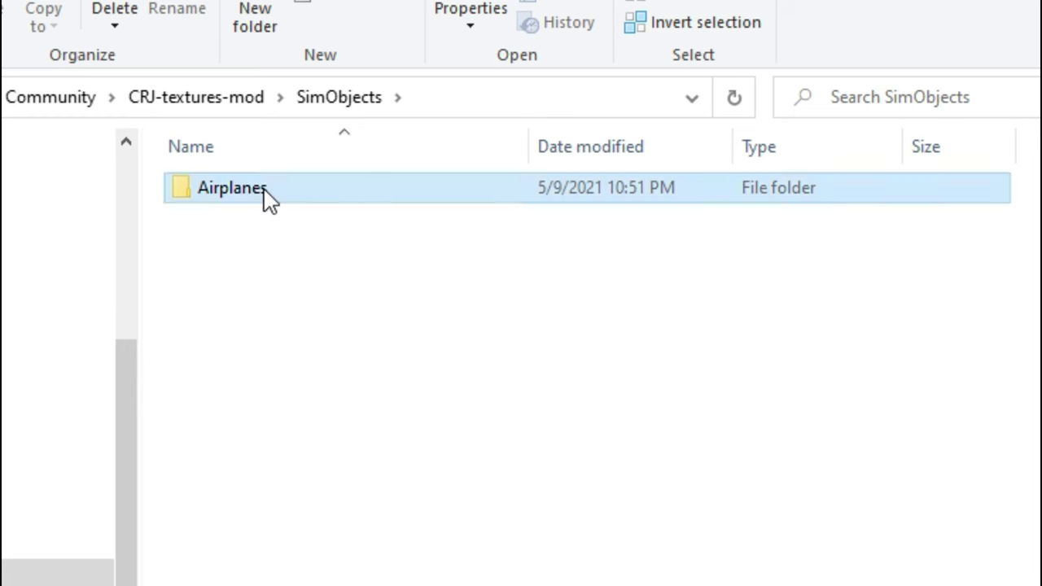
double_click(271, 199)
double_click(269, 197)
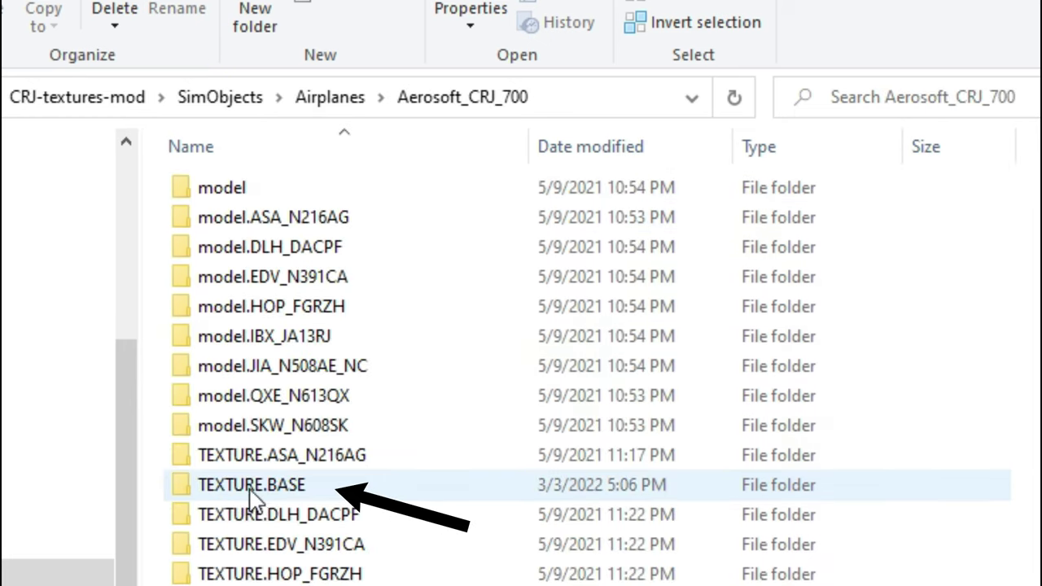
double_click(322, 494)
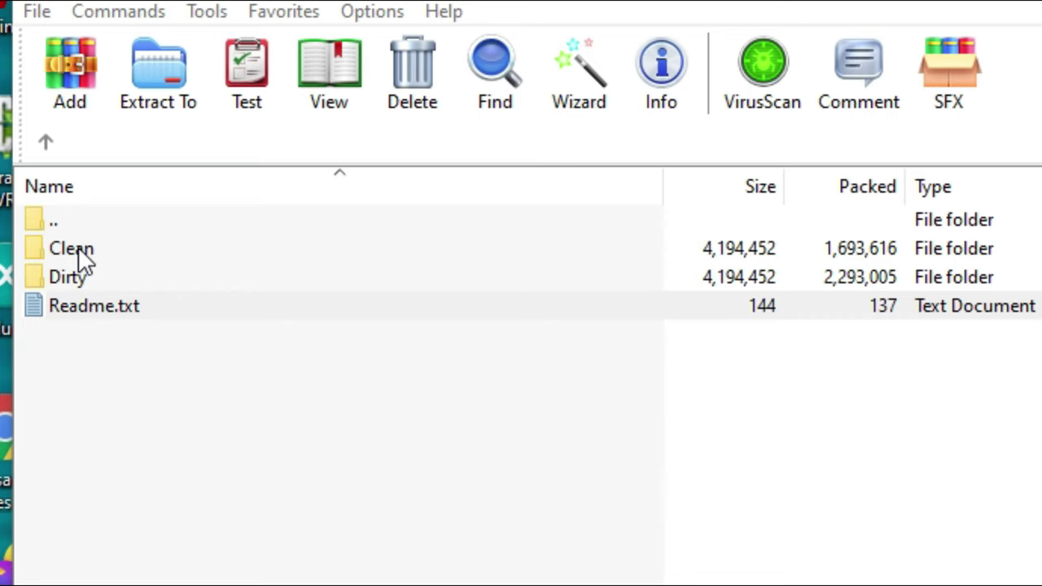
Copy CRJ_VC_WINDSHIELD_ALBEDO.PNG.DDS from the archive's Clean folder into TEXTURE.BASE, replacing the existing file
left_click(78, 247)
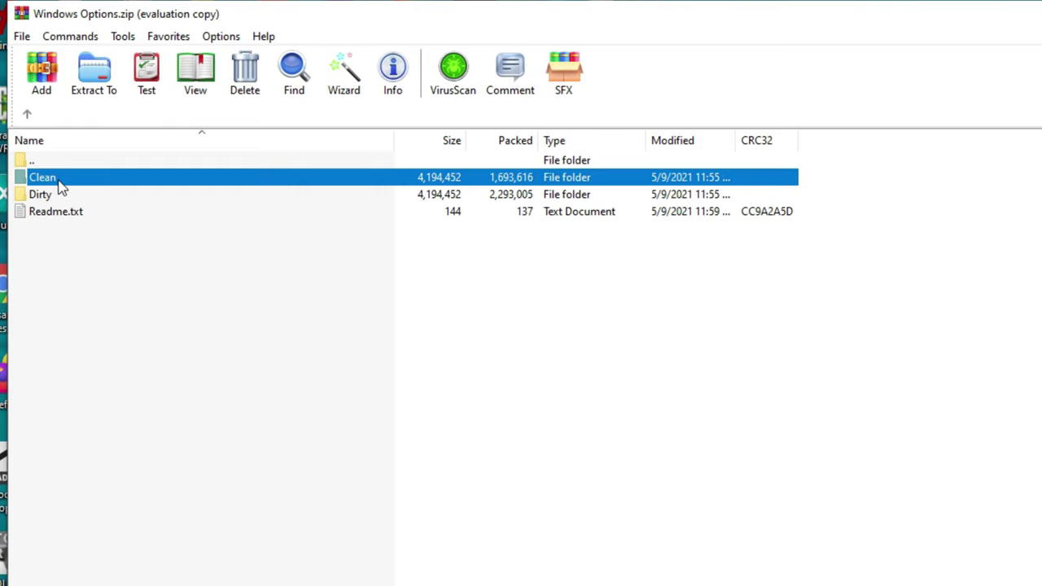
double_click(61, 185)
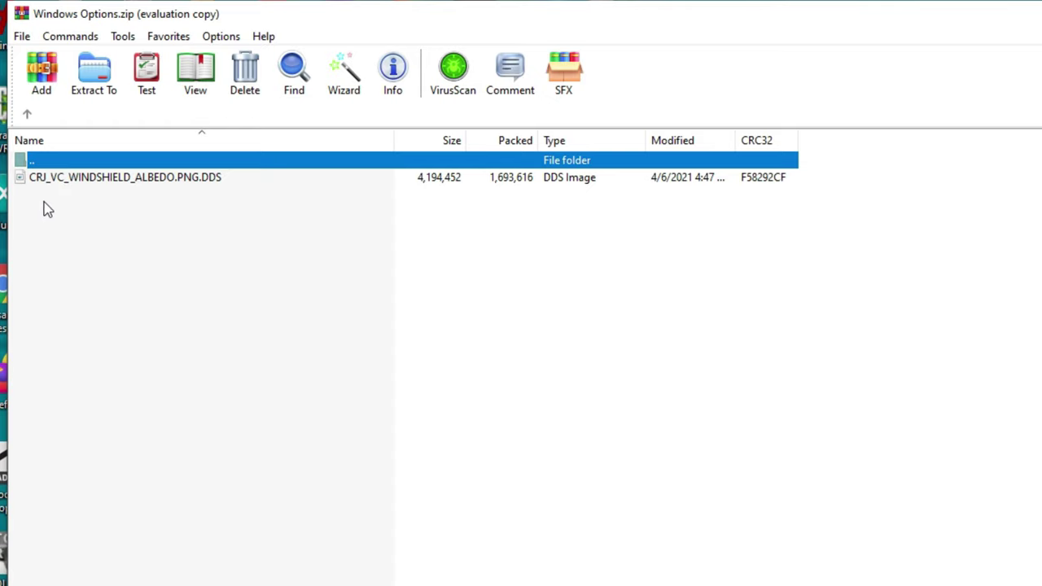
left_click(159, 214)
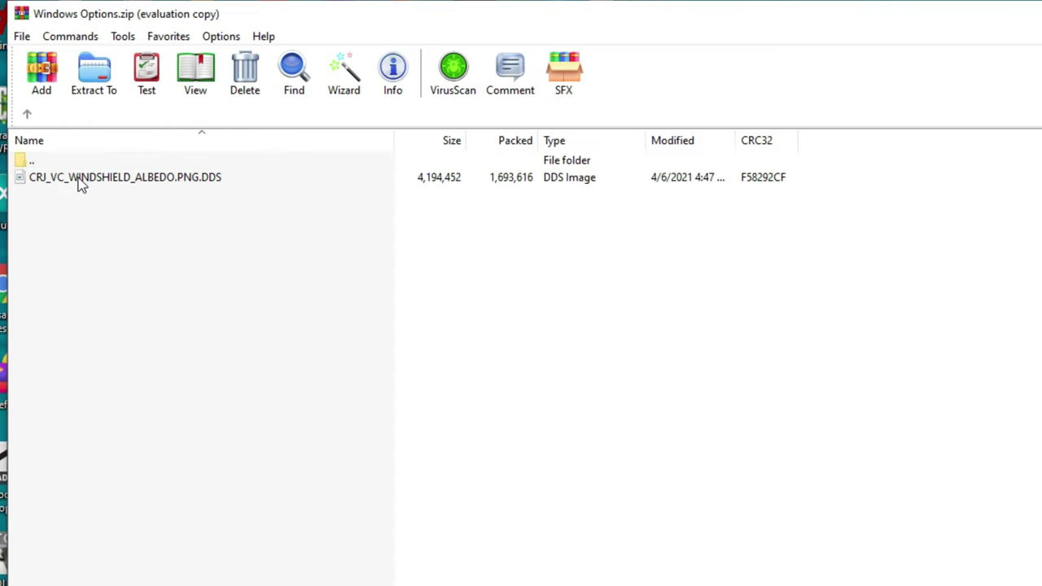
mouse_move(82, 185)
left_mouse_down()
mouse_move(163, 195)
mouse_move(211, 217)
mouse_move(1041, 321)
left_mouse_up()
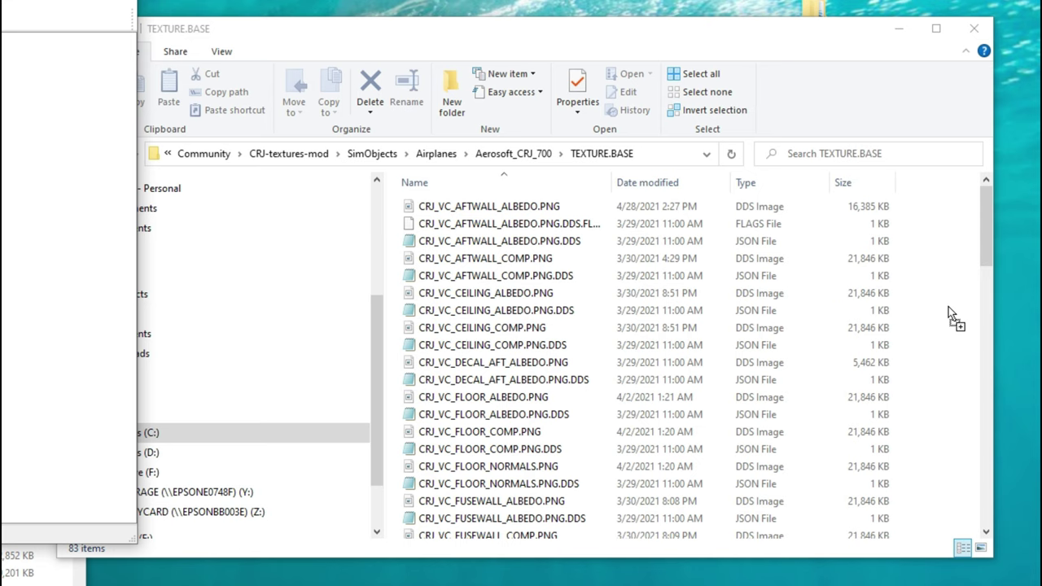
left_click_drag(948, 312, 948, 312)
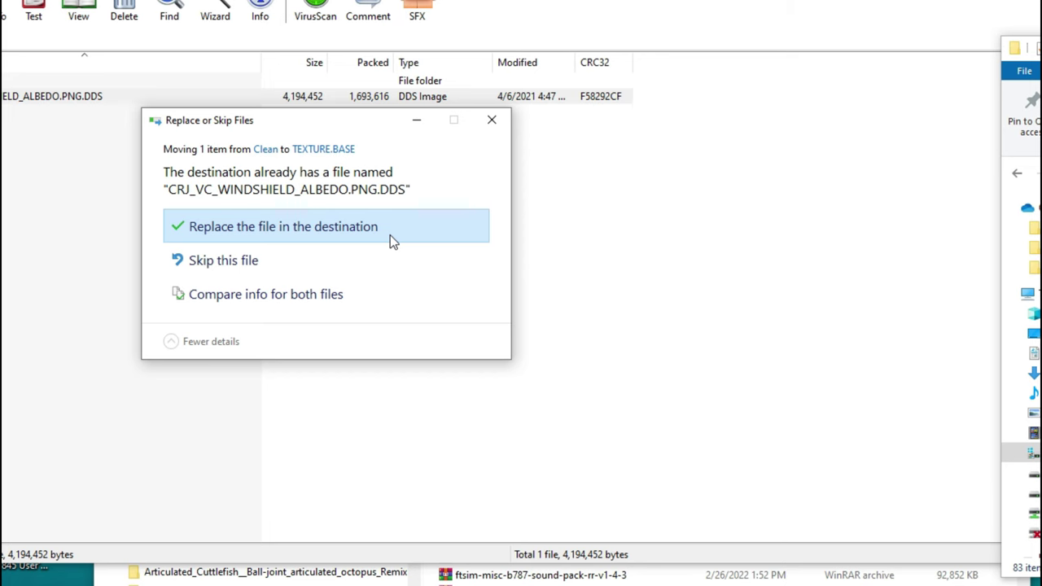
left_click(390, 234)
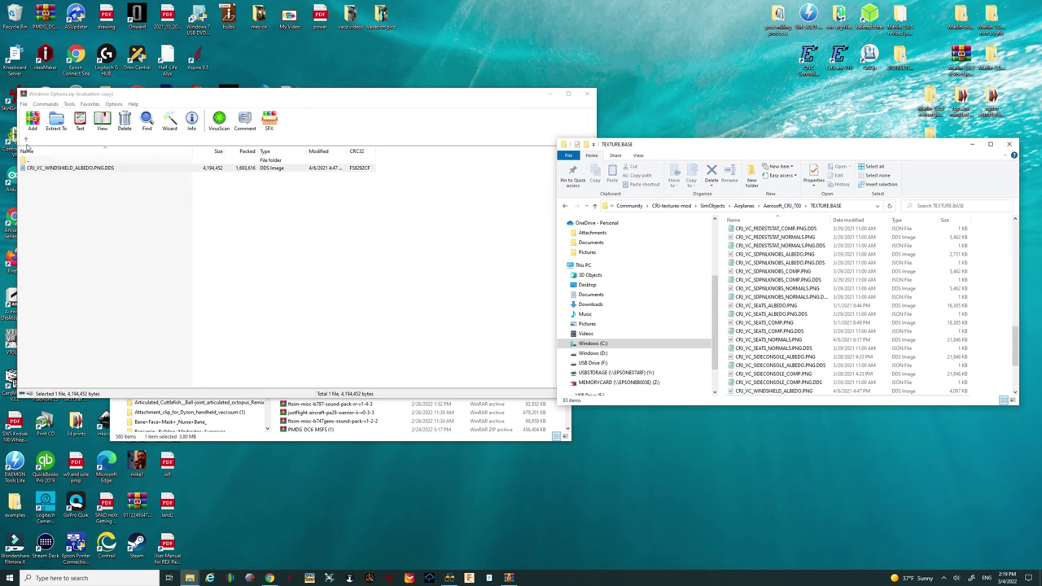
Return to the parent folder in the Windows Options archive, close the archive and reposition the TEXTURE.BASE window
left_click(26, 147)
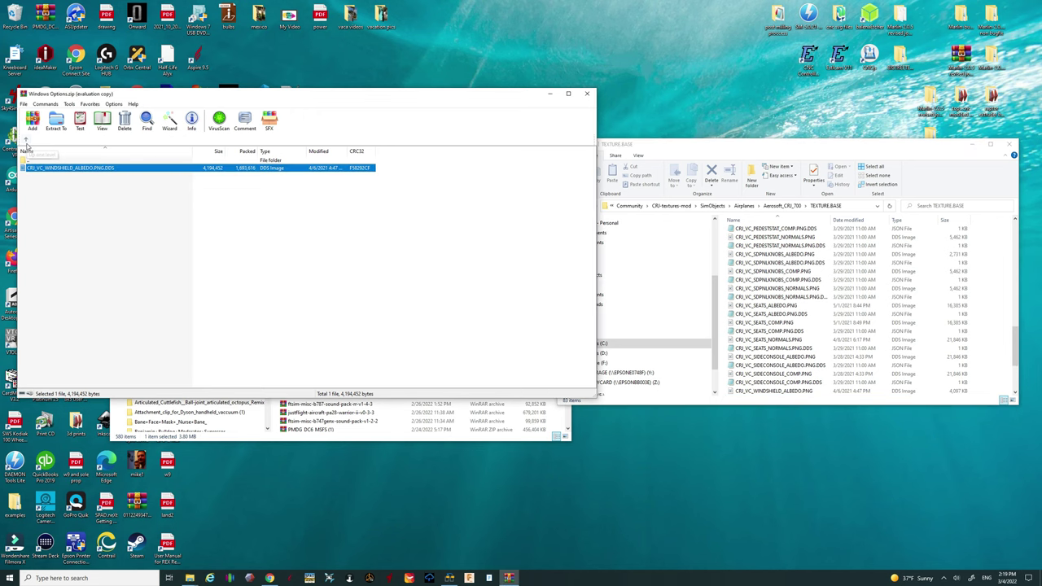
left_click(26, 142)
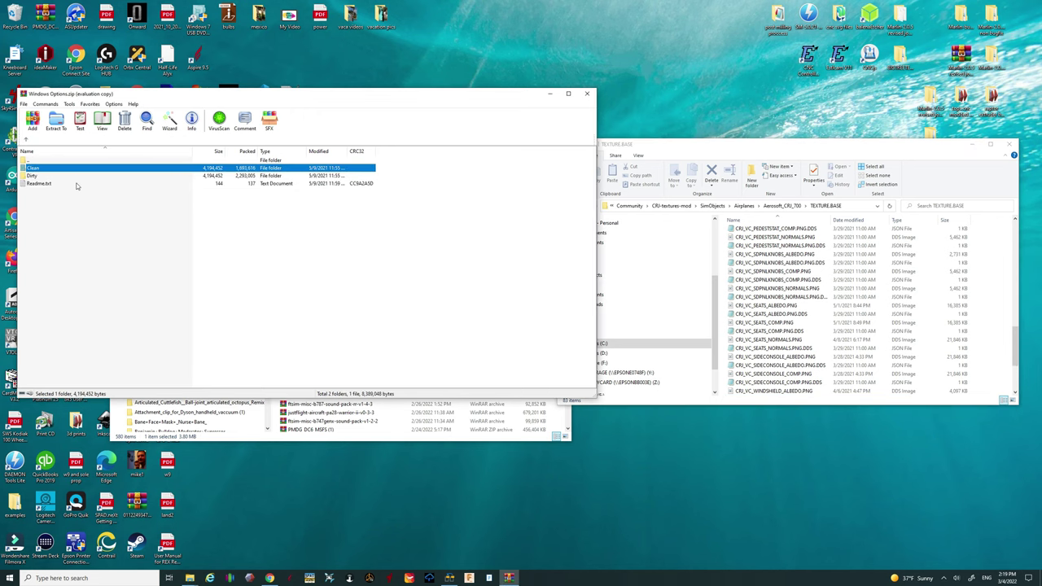
left_click(587, 93)
left_click_drag(671, 148, 561, 134)
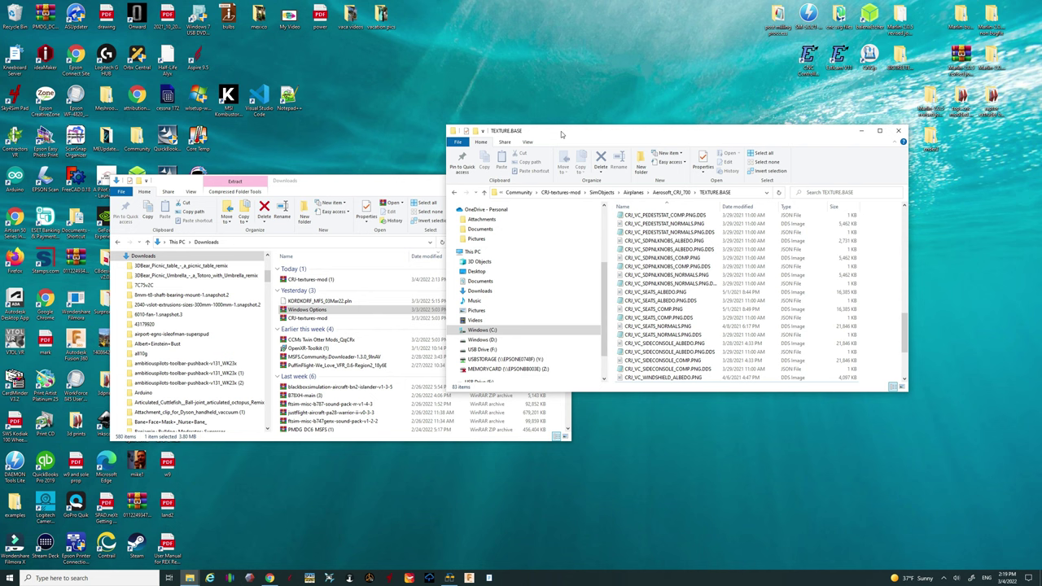